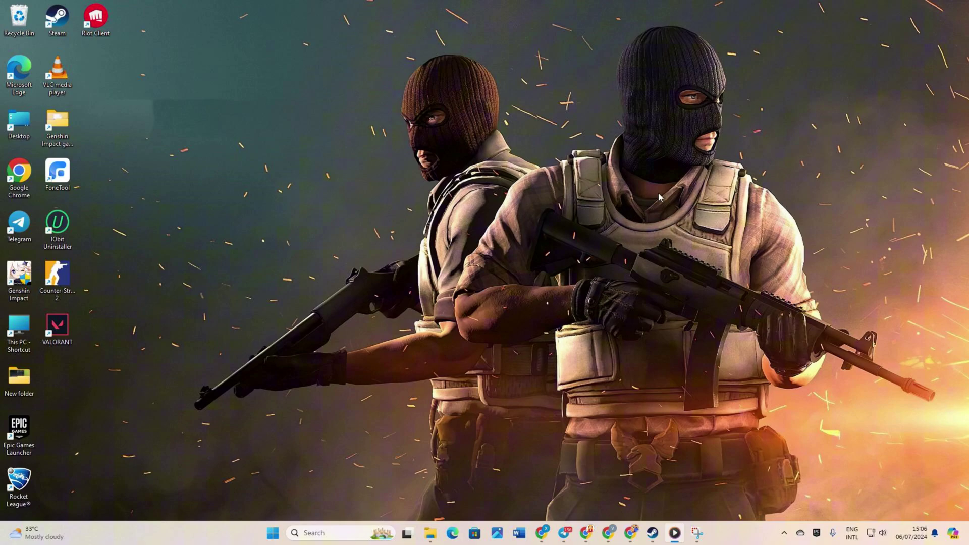
# End the Steam (32 bit) process from Task Manager, then close Task Manager.
pyautogui.rightClick(741, 542)
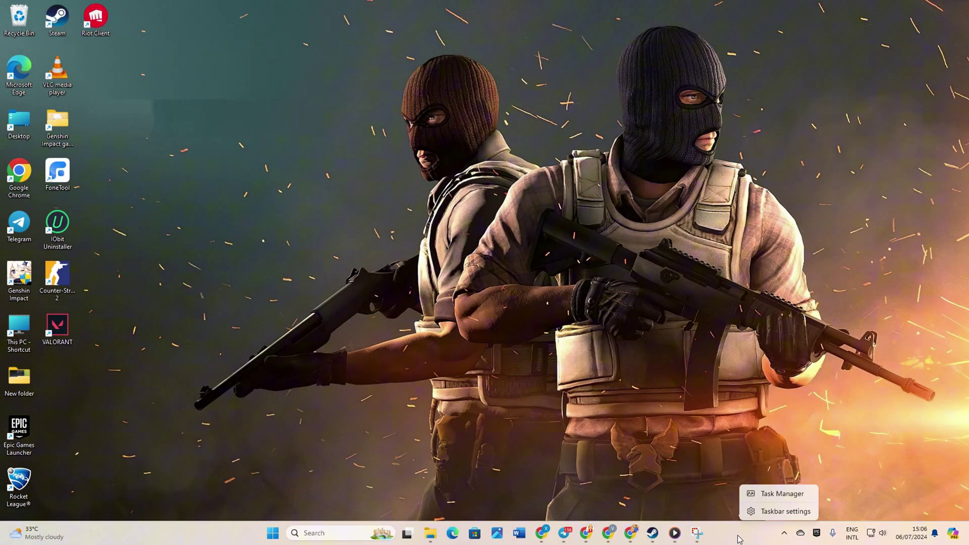
pyautogui.click(751, 491)
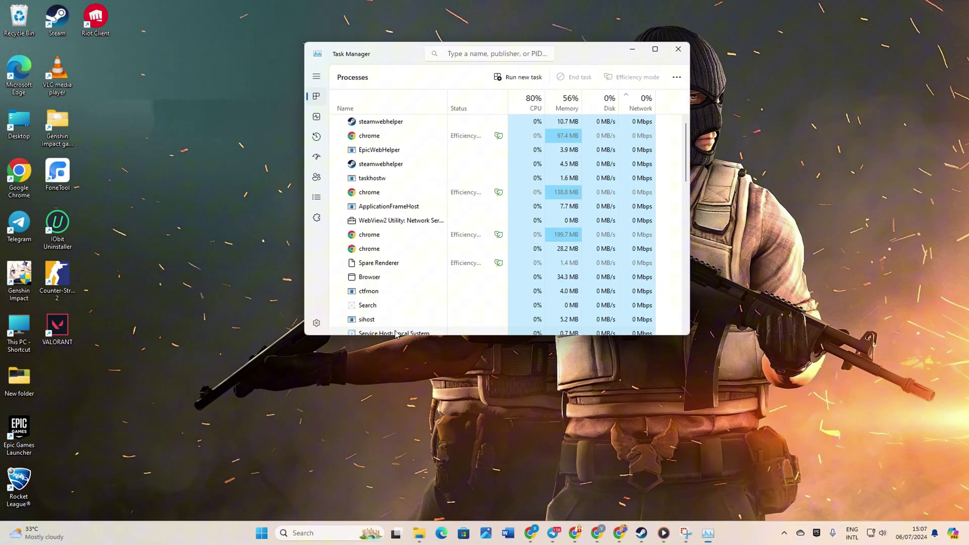
pyautogui.click(489, 58)
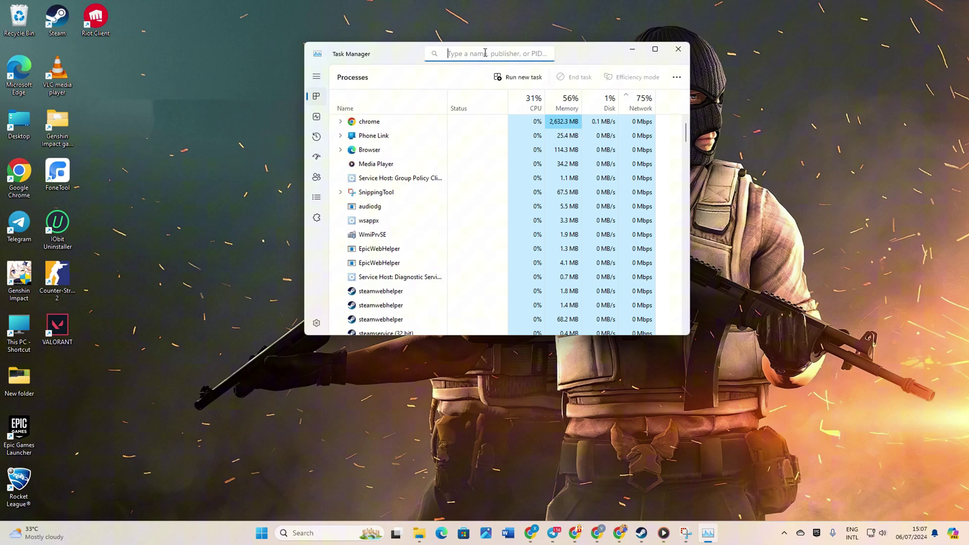
pyautogui.write('steam')
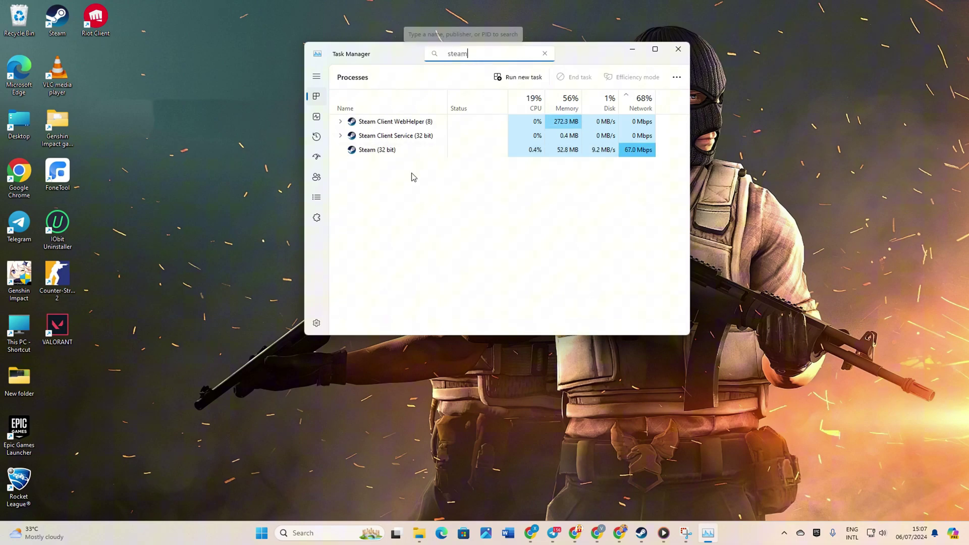
pyautogui.rightClick(411, 152)
pyautogui.click(440, 158)
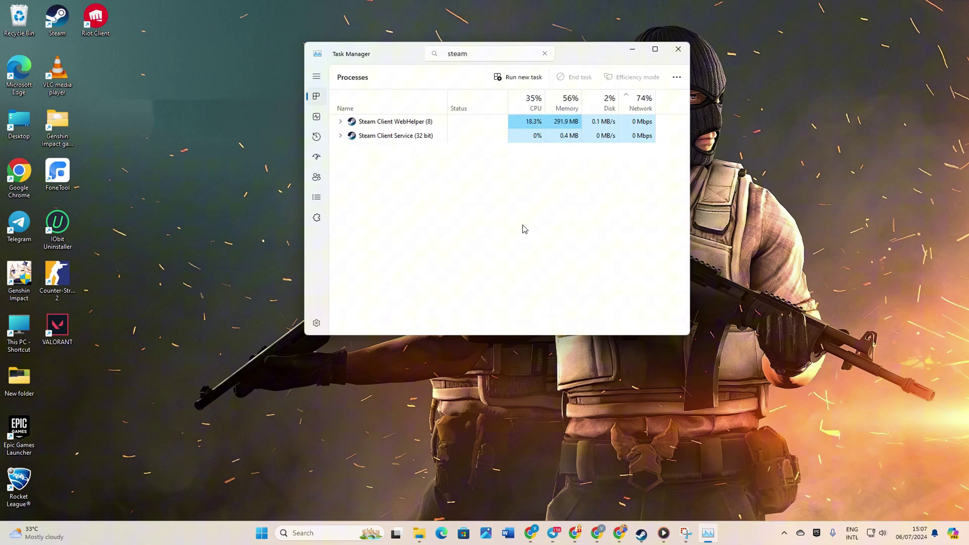
pyautogui.click(677, 49)
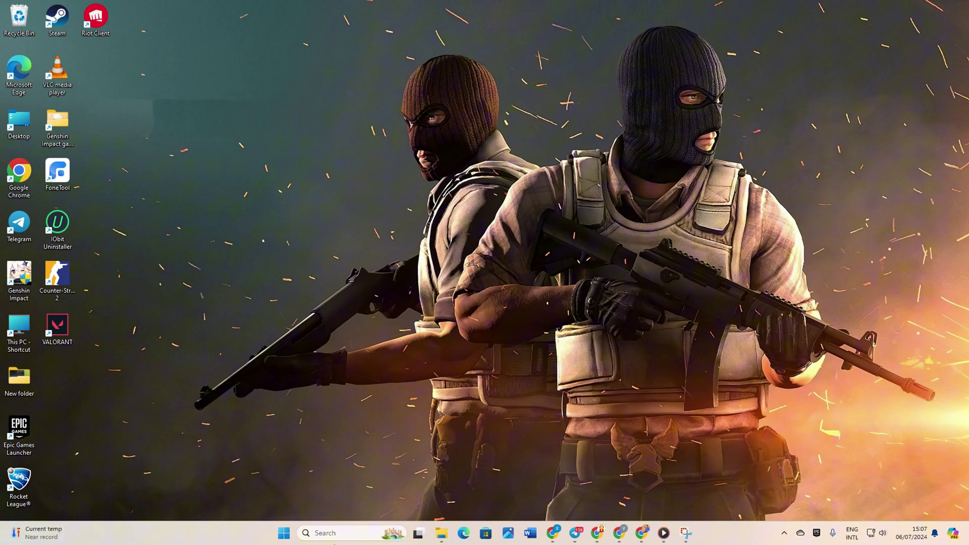
# Open Run from Windows Search and replace %localappdata% in its Open box with %temp%.
pyautogui.click(335, 539)
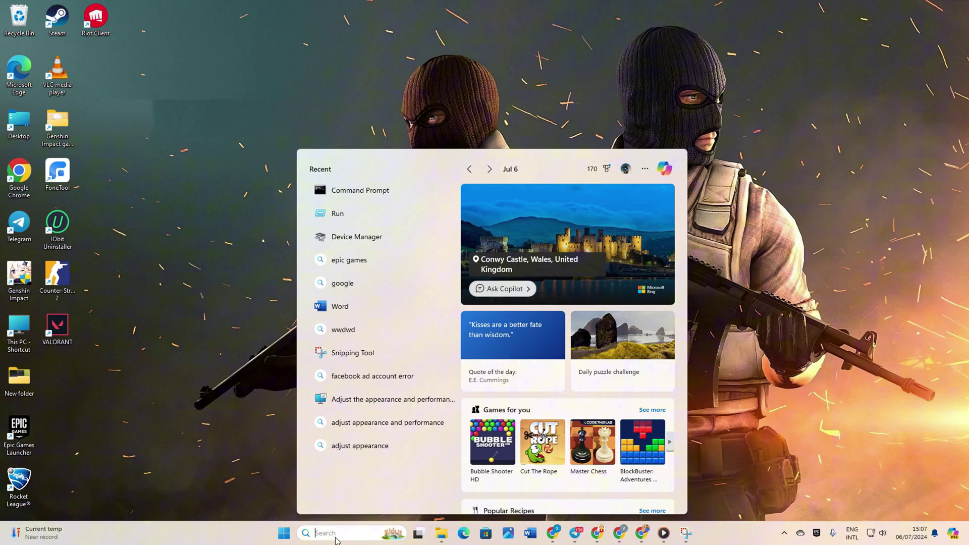
pyautogui.write('run')
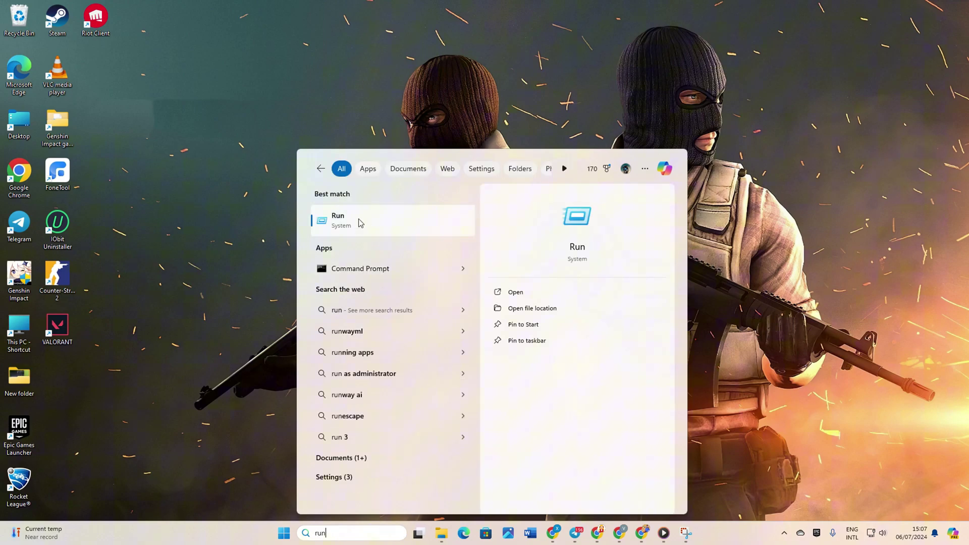
pyautogui.click(361, 222)
pyautogui.moveTo(127, 421); pyautogui.dragTo(514, 86)
pyautogui.click(479, 131)
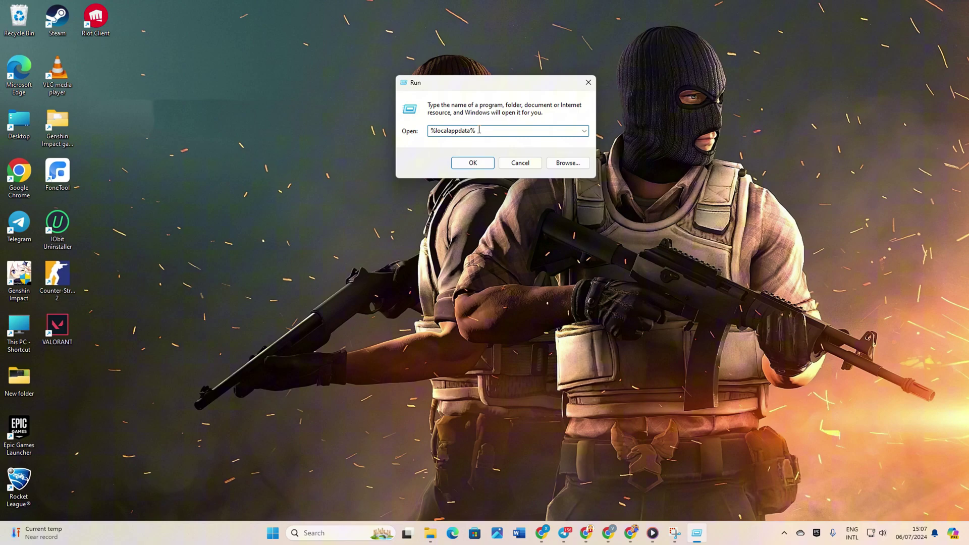
pyautogui.moveTo(481, 130); pyautogui.dragTo(408, 131)
pyautogui.write('%temp%')
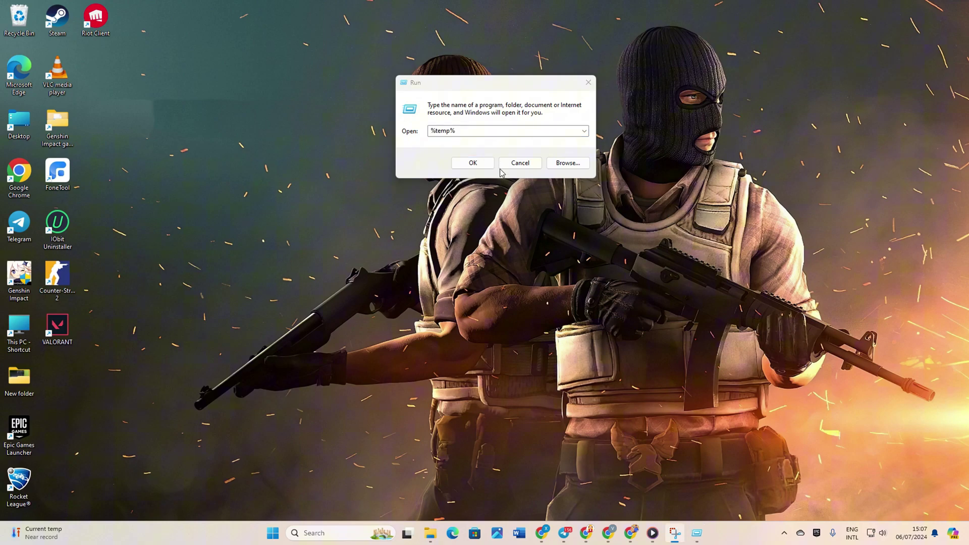
pyautogui.click(497, 130)
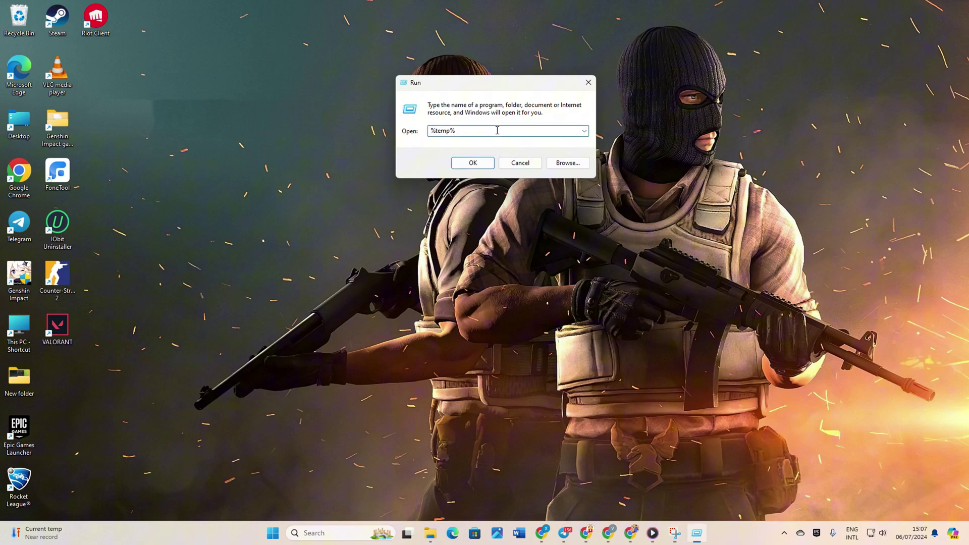
# Open the %temp% folder and delete all of its contents.
pyautogui.press('Return')
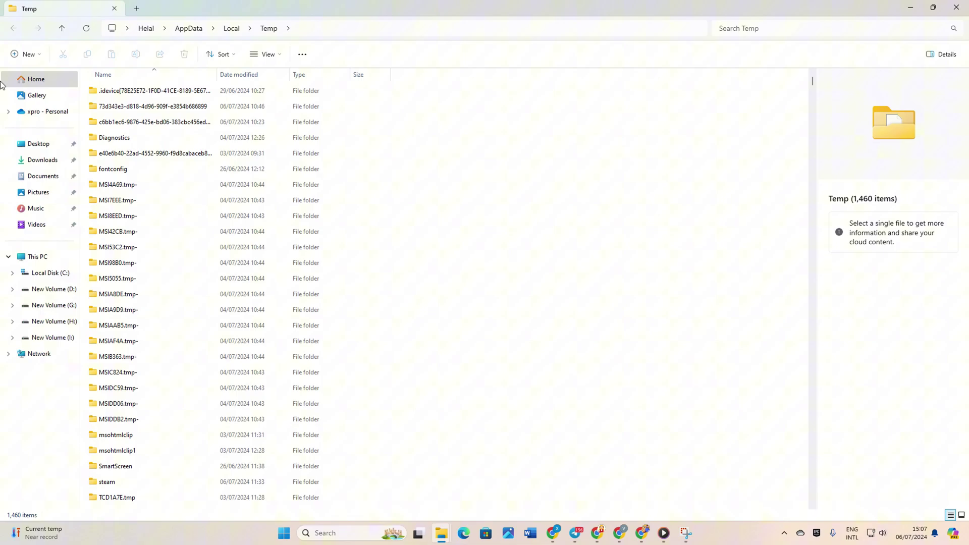
pyautogui.scroll(-10, 273, 416)
pyautogui.scroll(10, 296, 277)
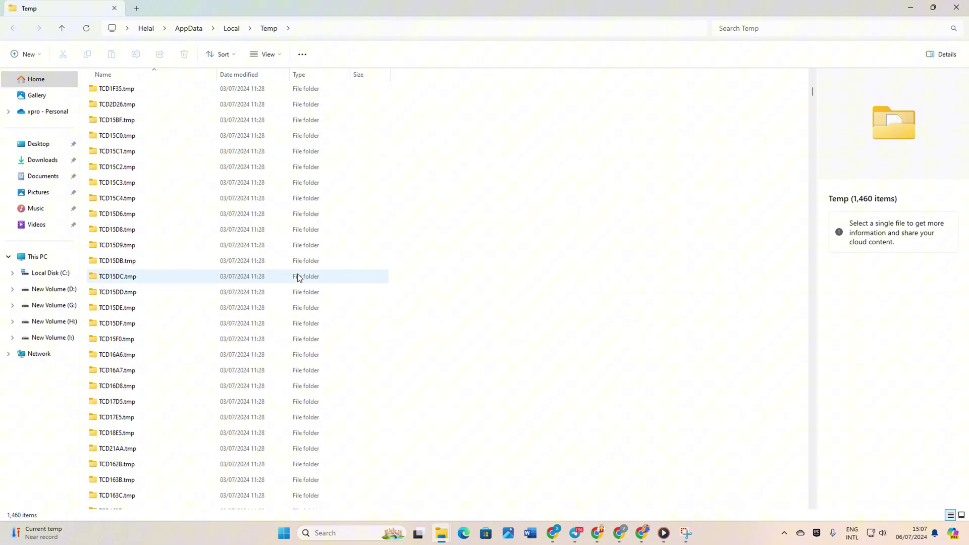
pyautogui.hotkey('ctrl', 'a')
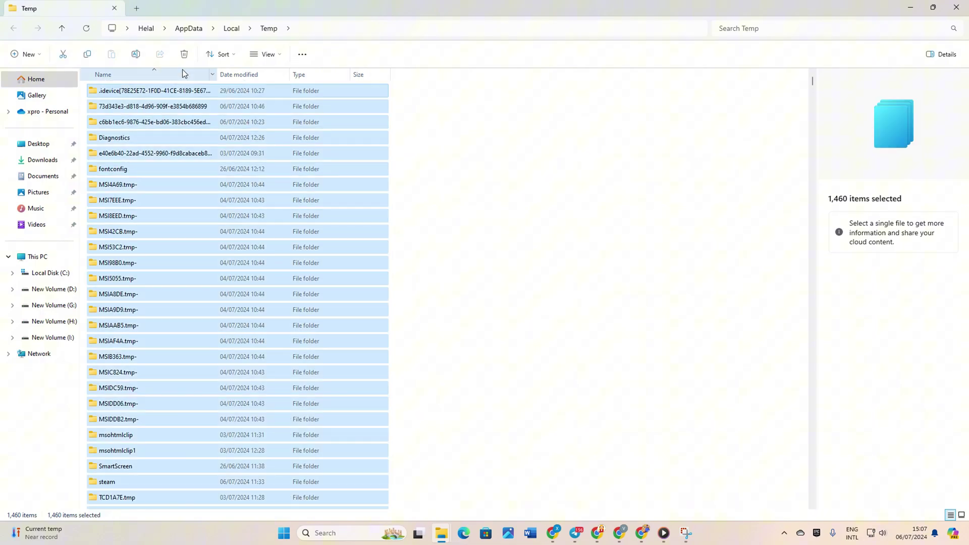
pyautogui.click(184, 55)
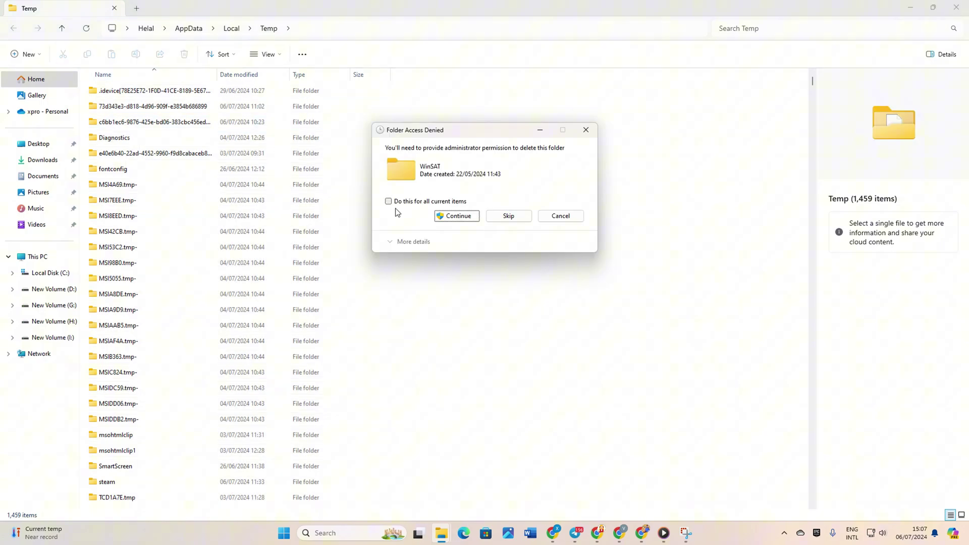
# Skip all admin-protected folders and in-use files, then close File Explorer.
pyautogui.click(388, 201)
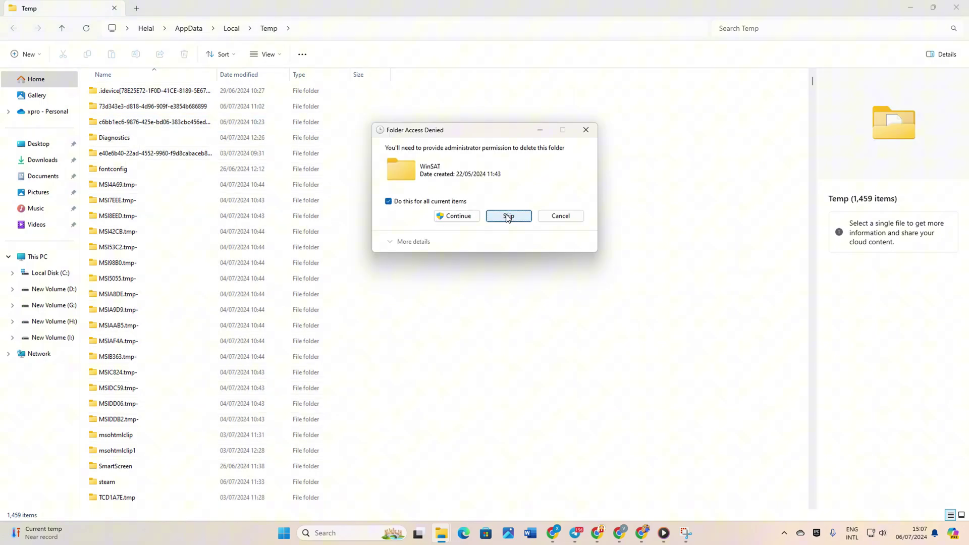
pyautogui.click(508, 216)
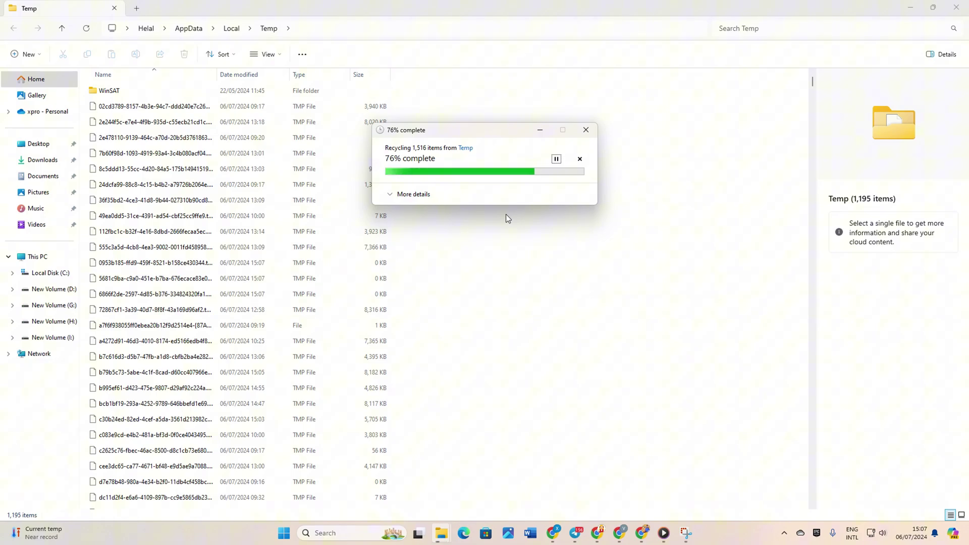
pyautogui.click(388, 216)
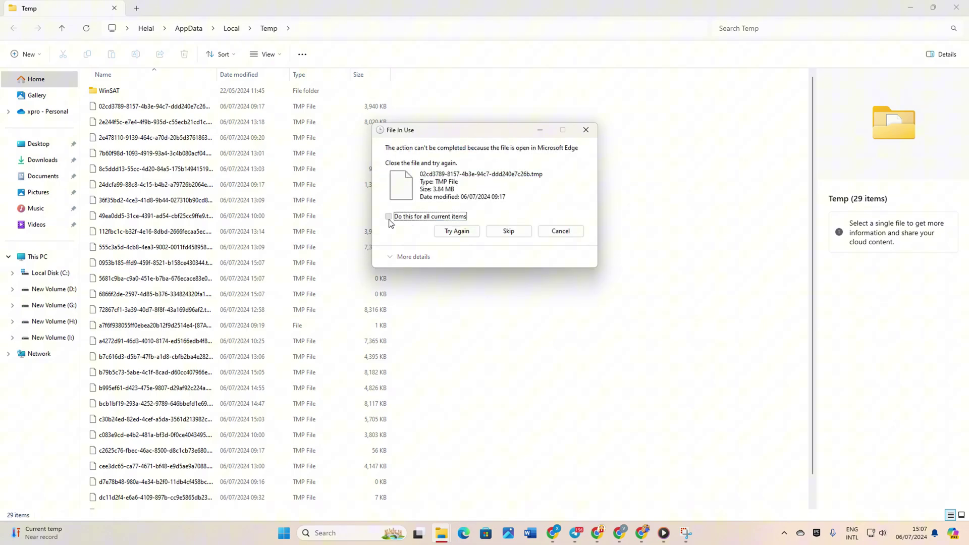
pyautogui.click(509, 233)
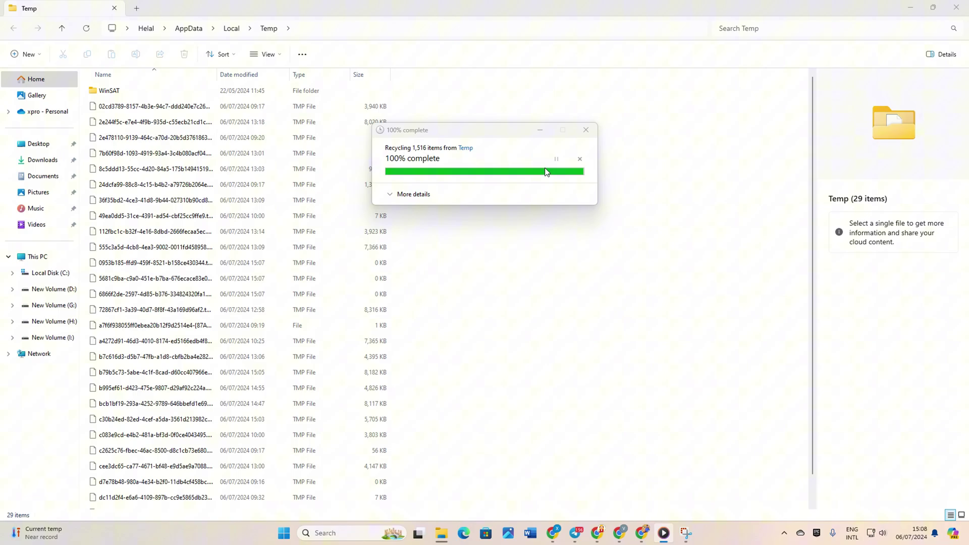
pyautogui.click(956, 7)
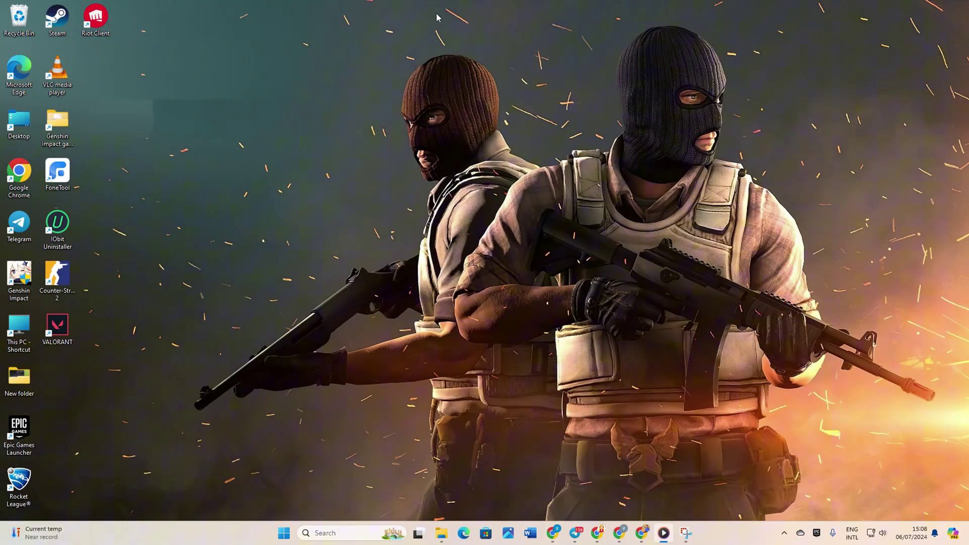
# Download the English DirectX End-User Runtime web installer in Chrome.
pyautogui.click(554, 533)
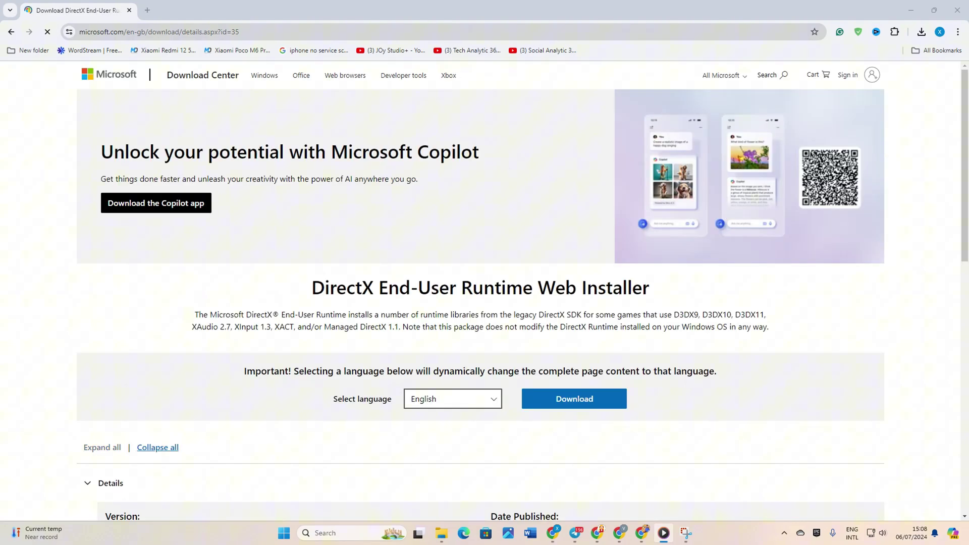
pyautogui.scroll(-4, 444, 238)
pyautogui.click(493, 201)
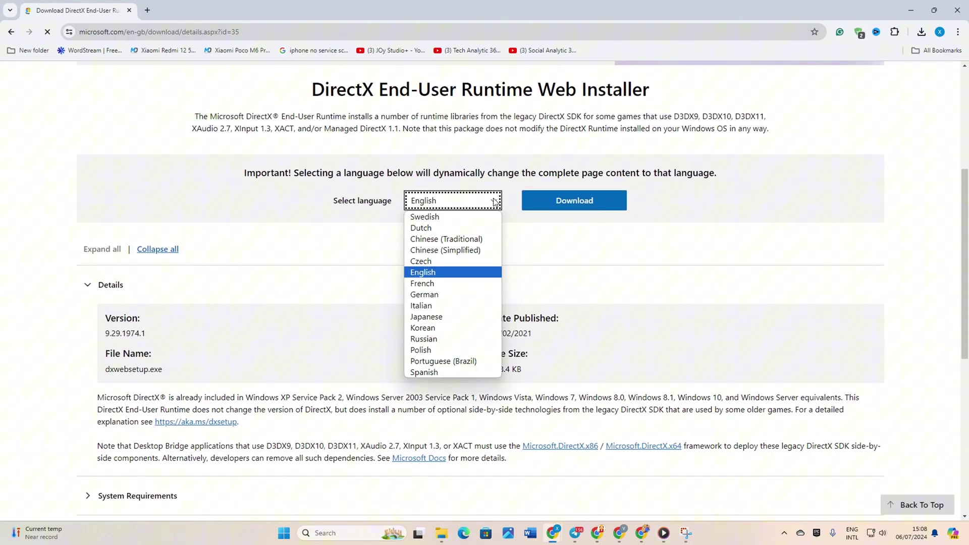
pyautogui.click(430, 273)
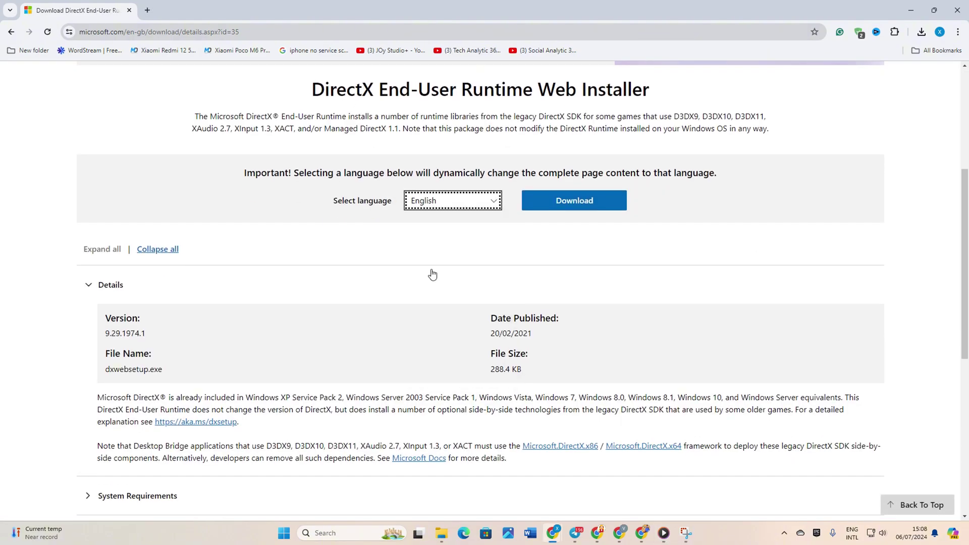
pyautogui.click(588, 201)
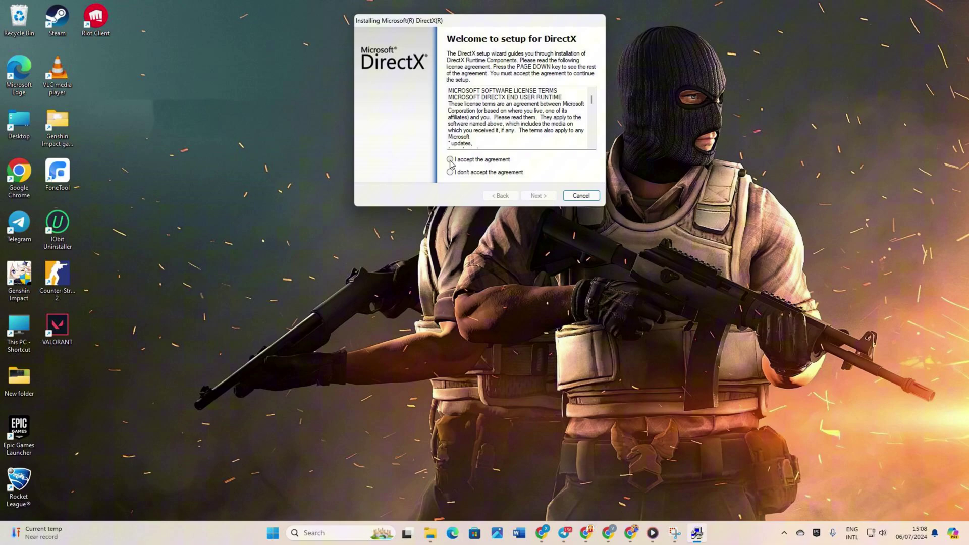
# Accept the DirectX licence, install the runtime components, and finish setup.
pyautogui.click(450, 160)
pyautogui.click(539, 196)
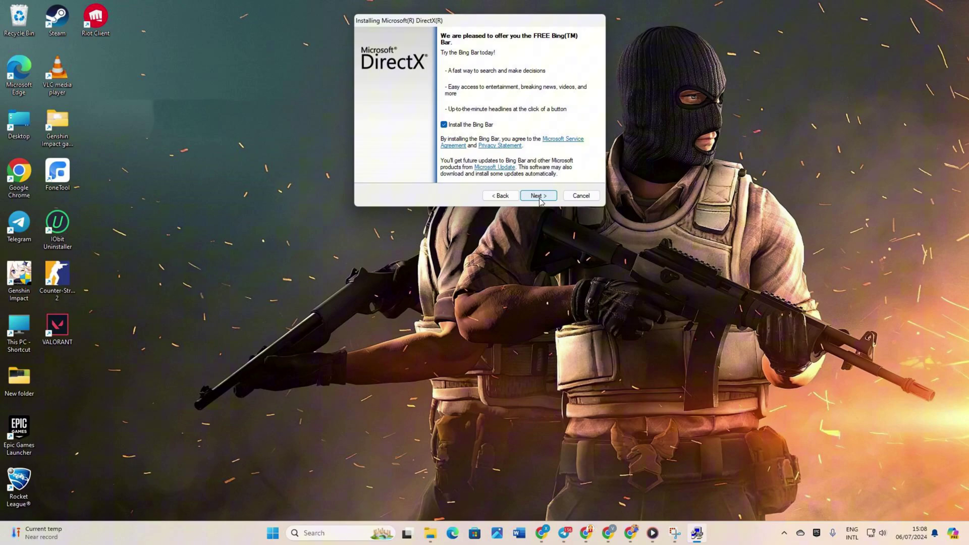
pyautogui.click(539, 196)
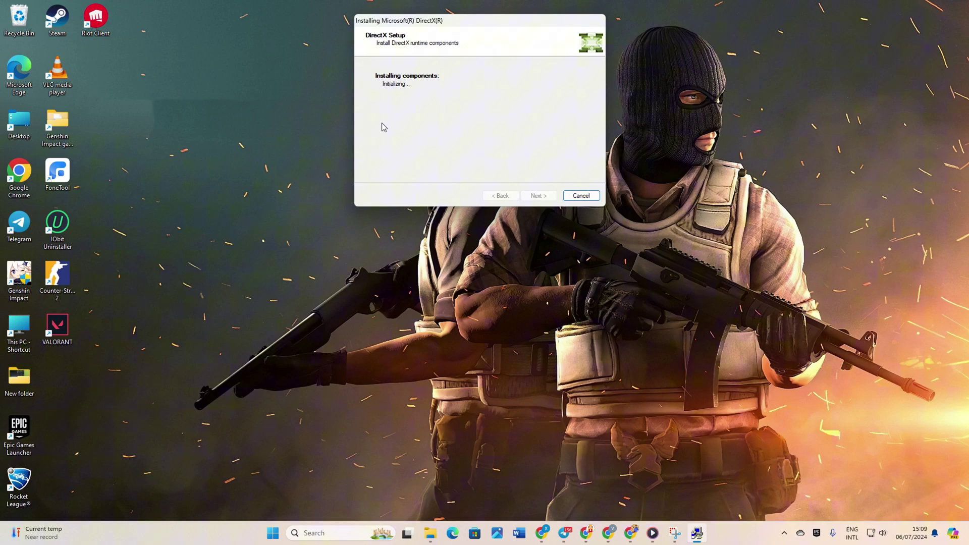
pyautogui.click(538, 195)
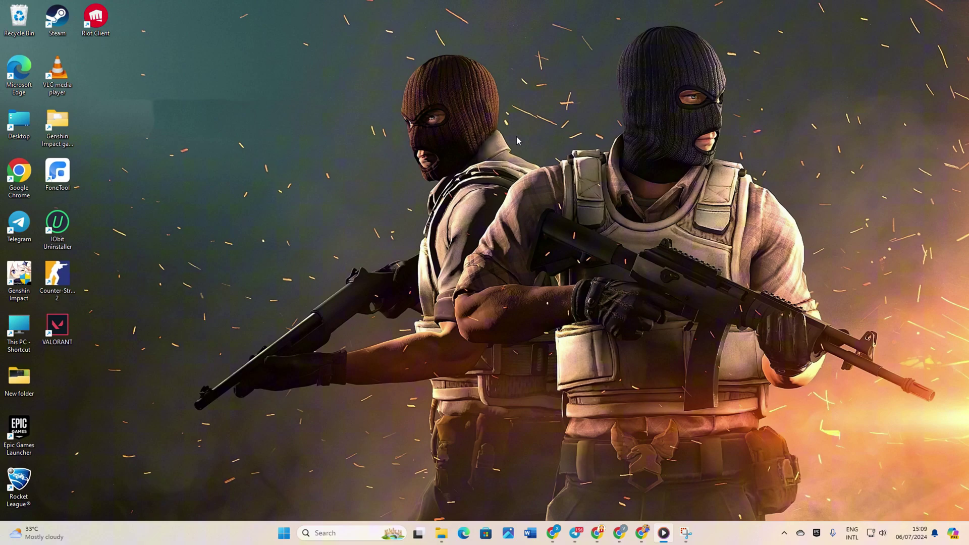
# Run a Check for updates on the Windows Update page of Settings.
pyautogui.click(287, 541)
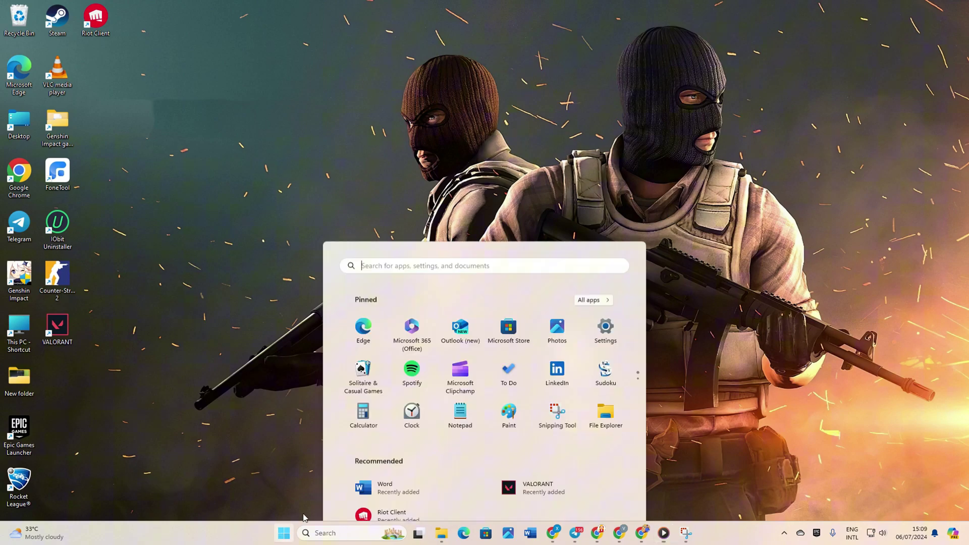
pyautogui.click(611, 227)
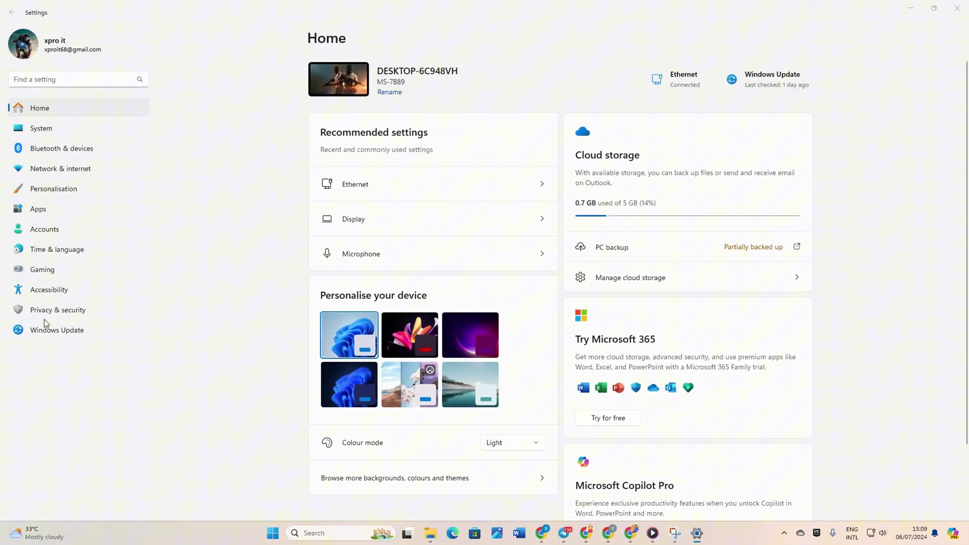
pyautogui.click(54, 337)
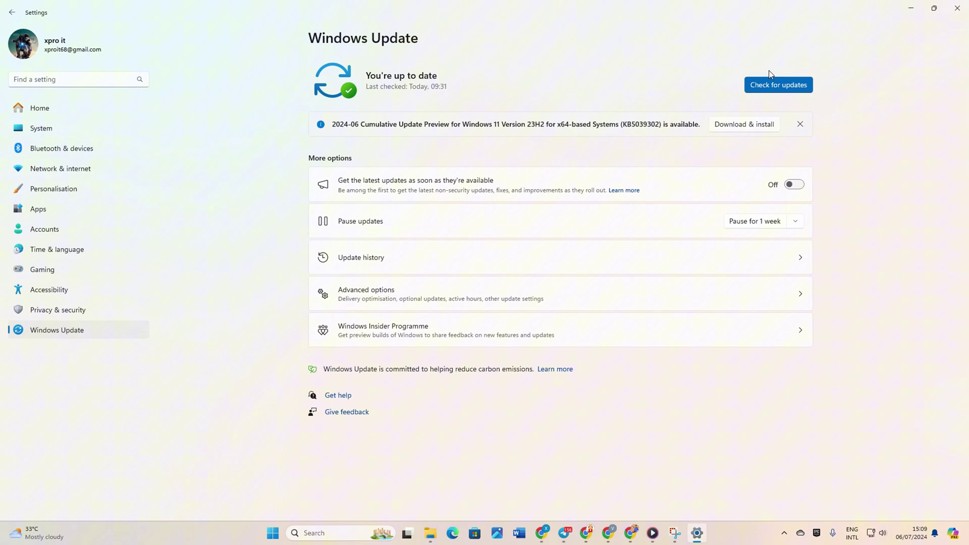
pyautogui.click(770, 82)
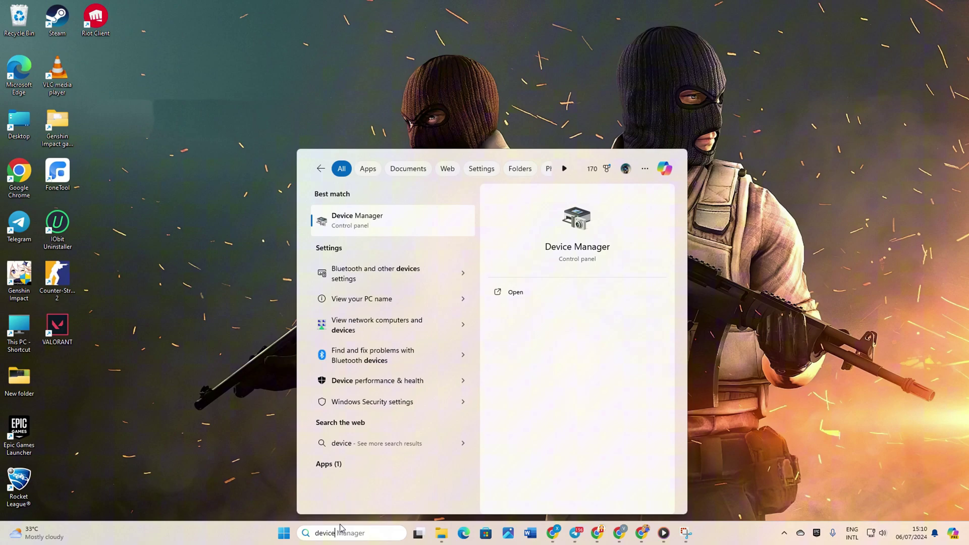
# Search automatically for a newer NVIDIA GeForce GTX 1650 driver under Display adaptors, then close the wizard.
pyautogui.click(353, 222)
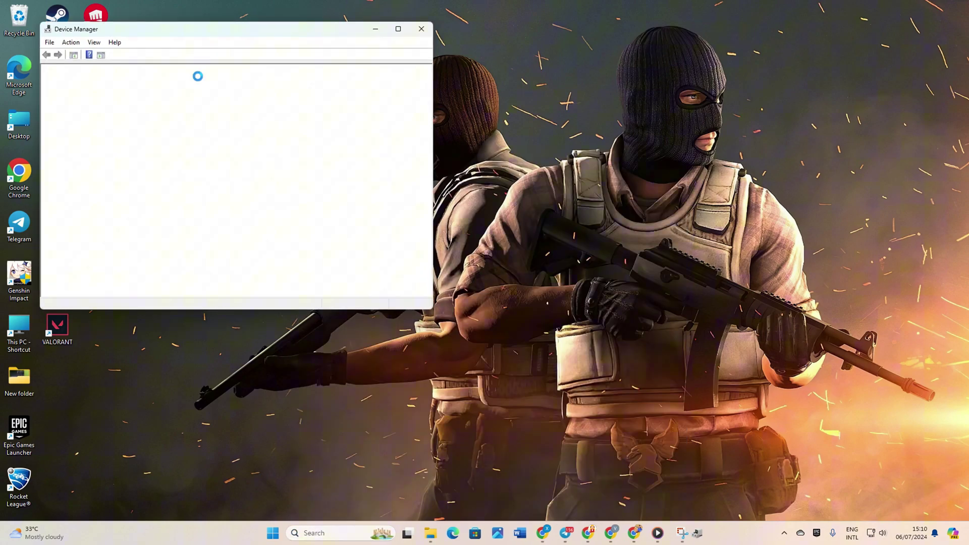
pyautogui.moveTo(208, 35); pyautogui.dragTo(542, 47)
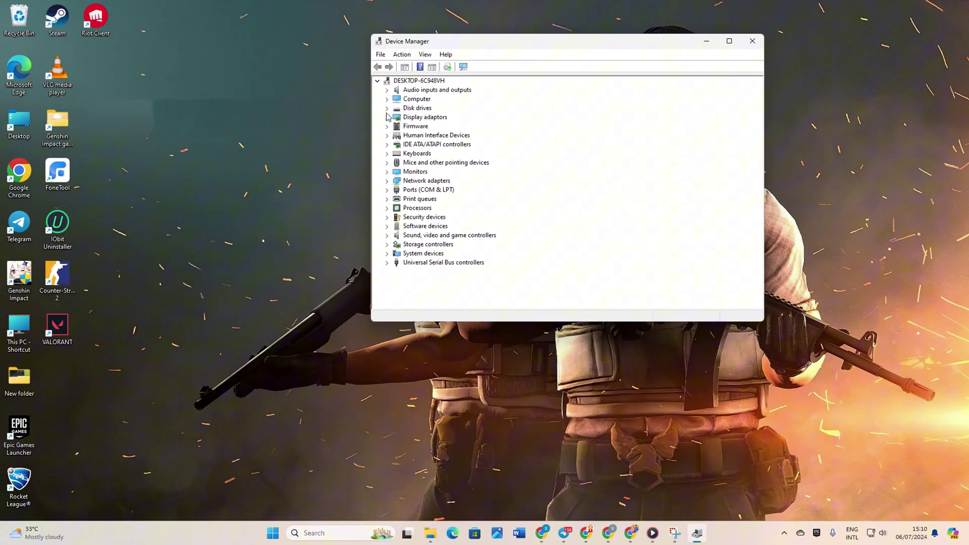
pyautogui.doubleClick(427, 119)
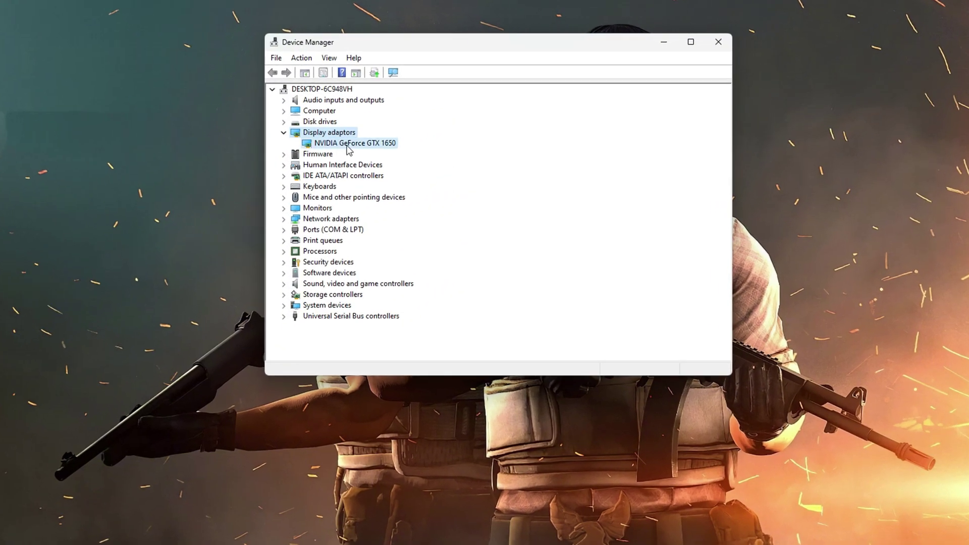
pyautogui.click(348, 145)
pyautogui.rightClick(353, 144)
pyautogui.click(407, 148)
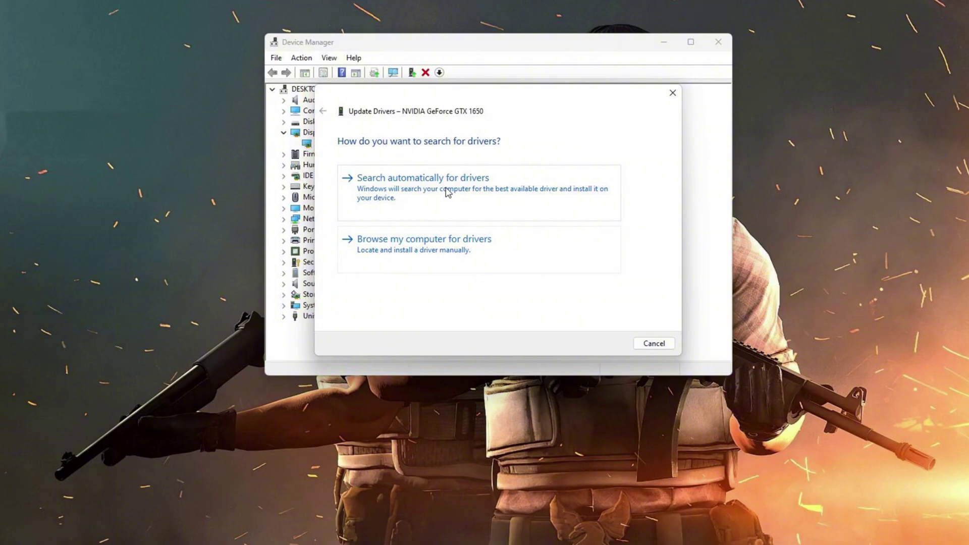
pyautogui.click(426, 182)
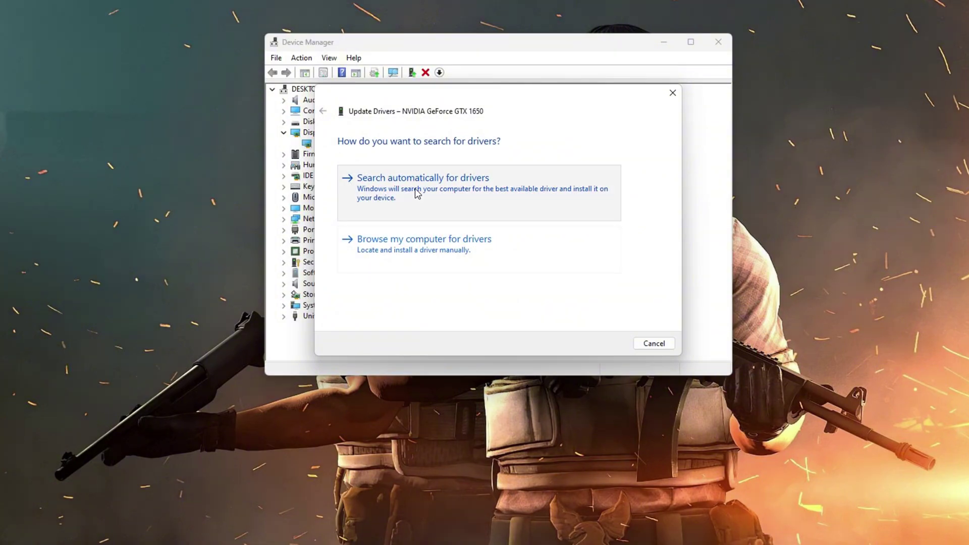
pyautogui.click(654, 343)
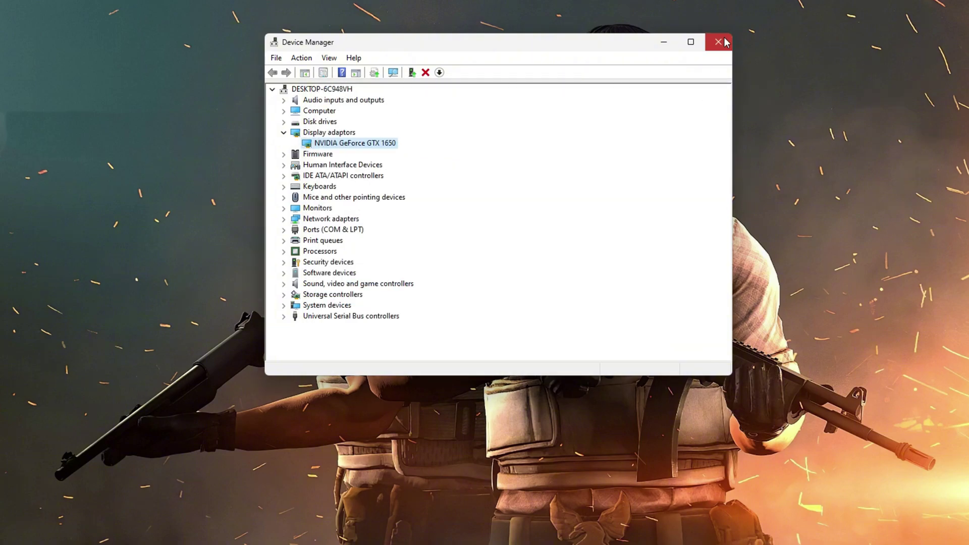
# Close Device Manager and keep NVIDIA product GeForce, RTX 40 Series (Notebooks), RTX 4090 Laptop GPU.
pyautogui.click(718, 42)
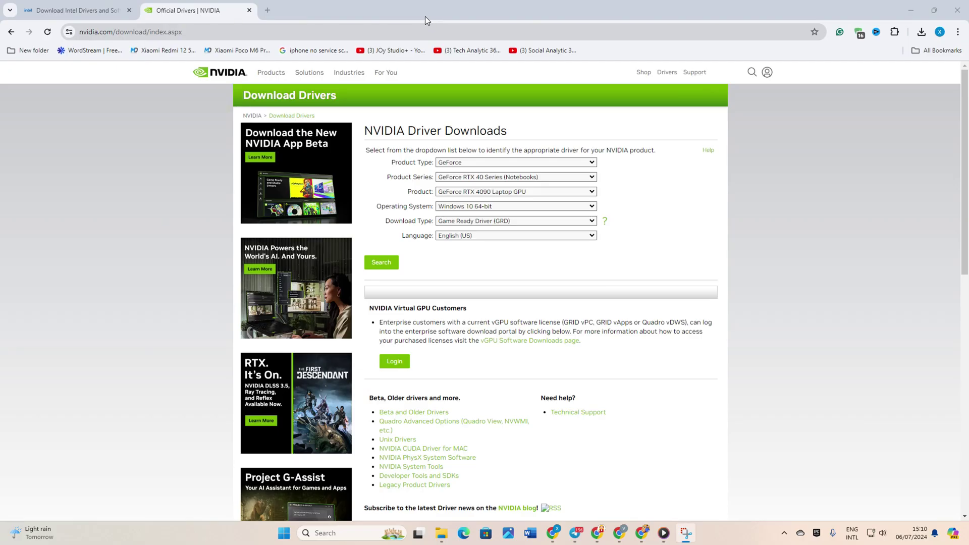
pyautogui.click(501, 167)
pyautogui.click(501, 168)
pyautogui.click(492, 177)
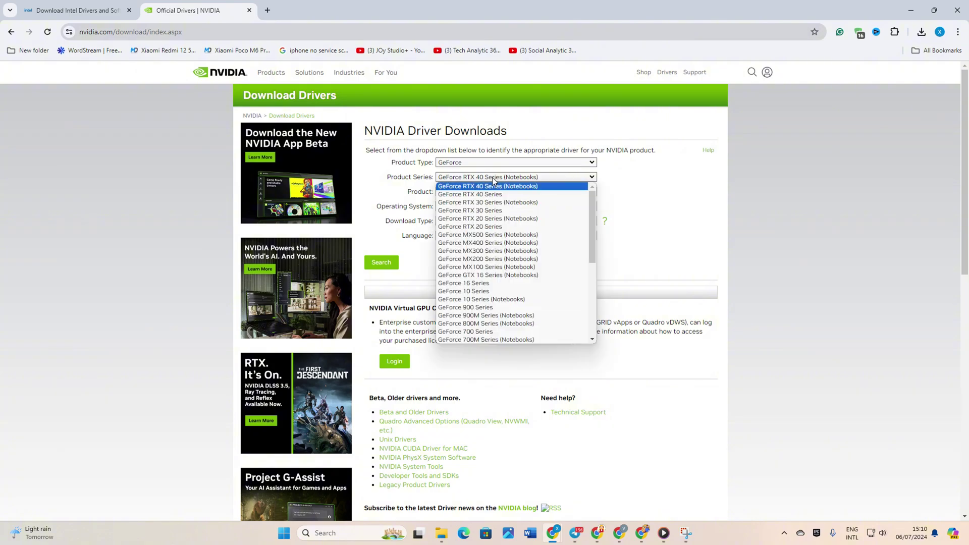
pyautogui.click(492, 177)
pyautogui.click(487, 192)
pyautogui.click(486, 191)
# Keep Windows 10 64-bit, Game Ready Driver (GRD) and English (US) as the NVIDIA download options.
pyautogui.click(478, 210)
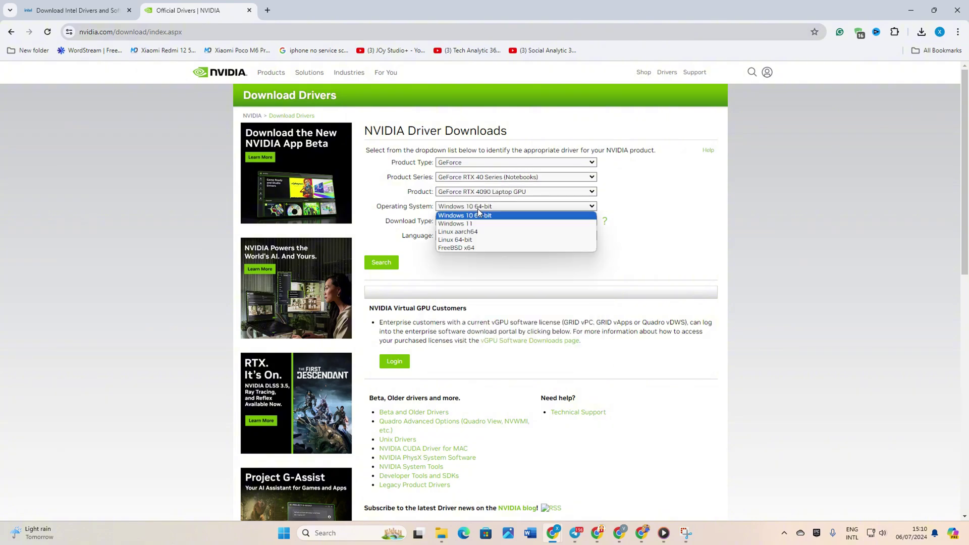
pyautogui.click(479, 211)
pyautogui.click(477, 220)
pyautogui.click(476, 220)
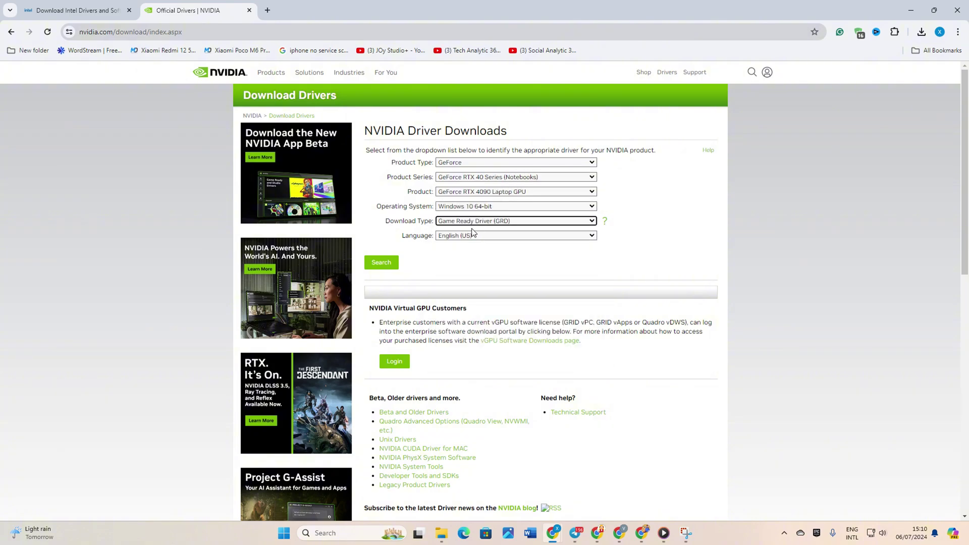
pyautogui.click(469, 235)
pyautogui.click(468, 237)
# Open the Graphics driver listing on Intel's driver page.
pyautogui.click(52, 7)
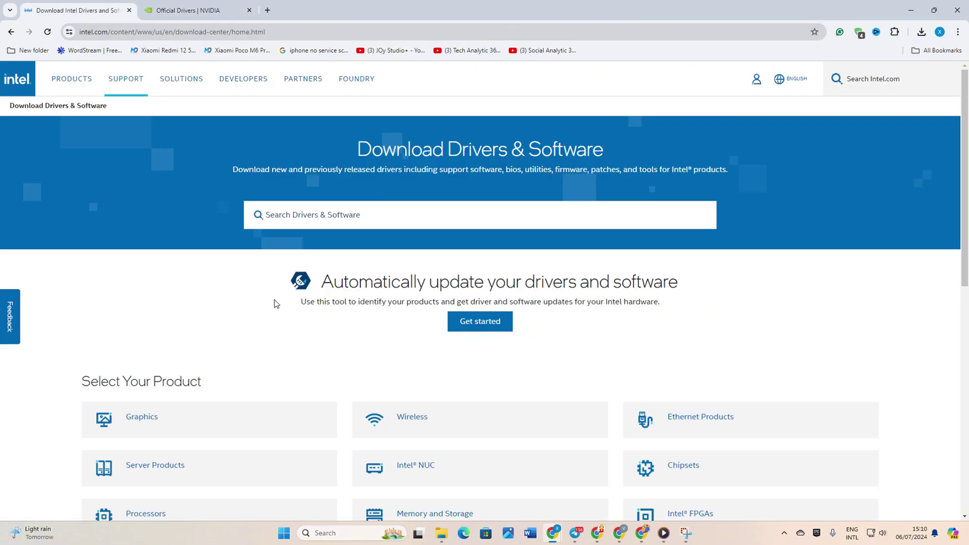
pyautogui.scroll(-4, 276, 303)
pyautogui.click(141, 214)
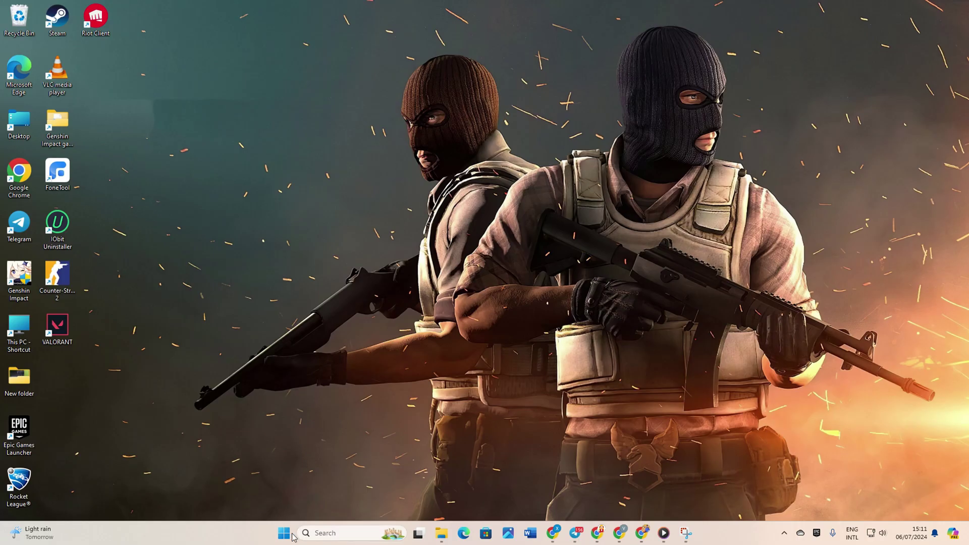
pyautogui.click(291, 534)
pyautogui.click(608, 499)
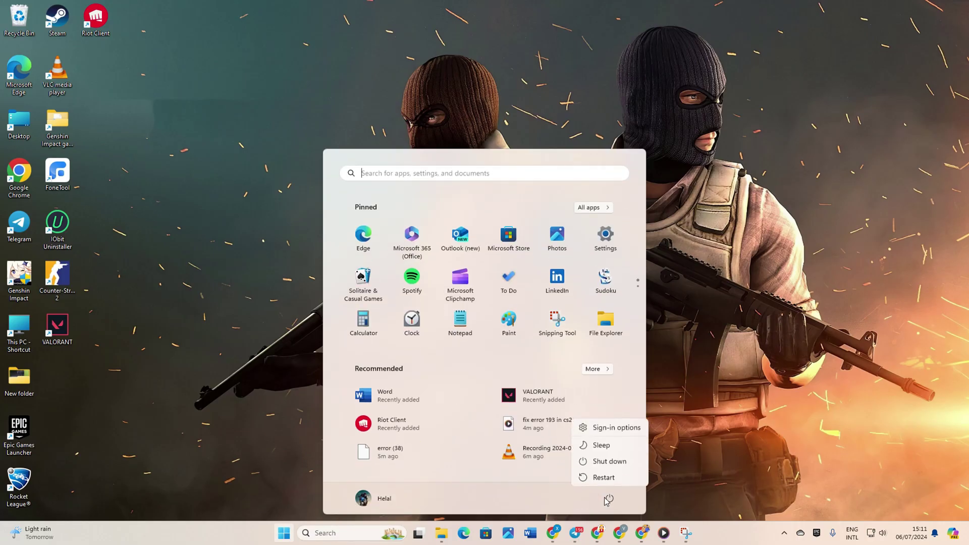
pyautogui.click(564, 69)
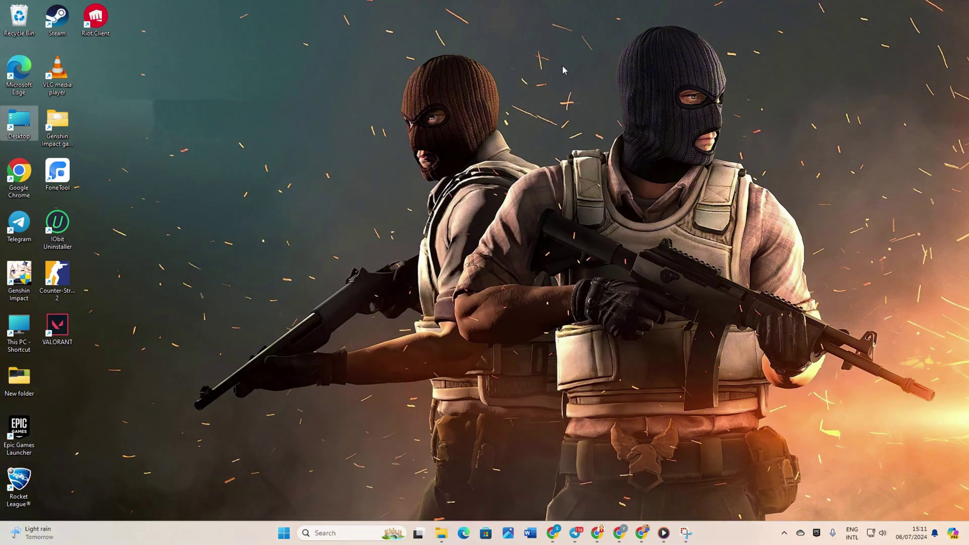